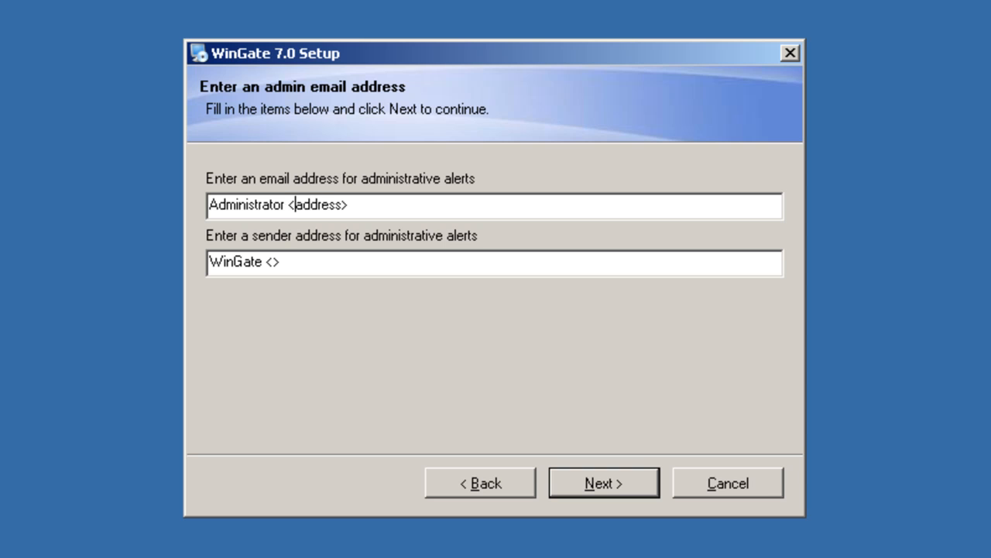
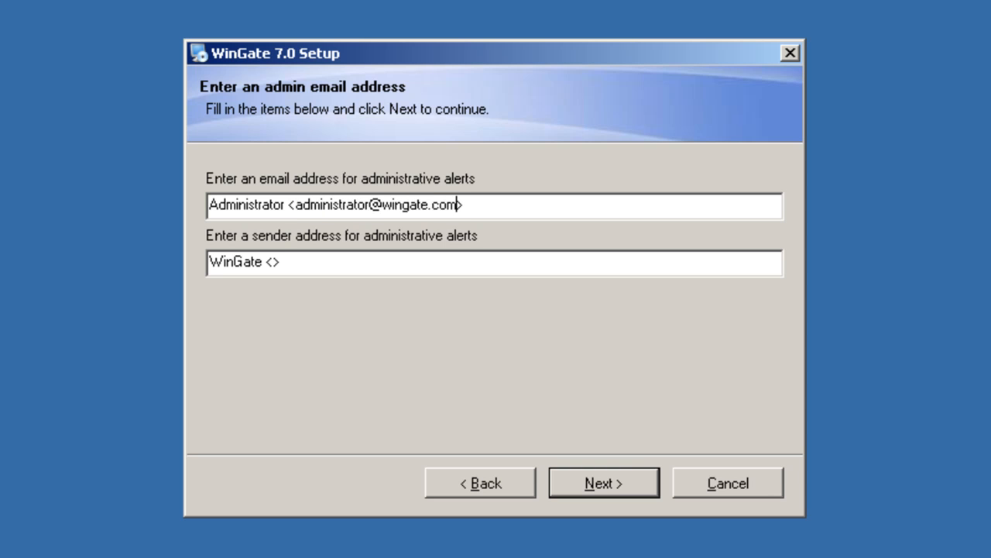
Step: Enter the administrator alert e-mail address, then install WinGate and finish the setup wizard
{"action": "left_click", "coordinate": [615, 481]}
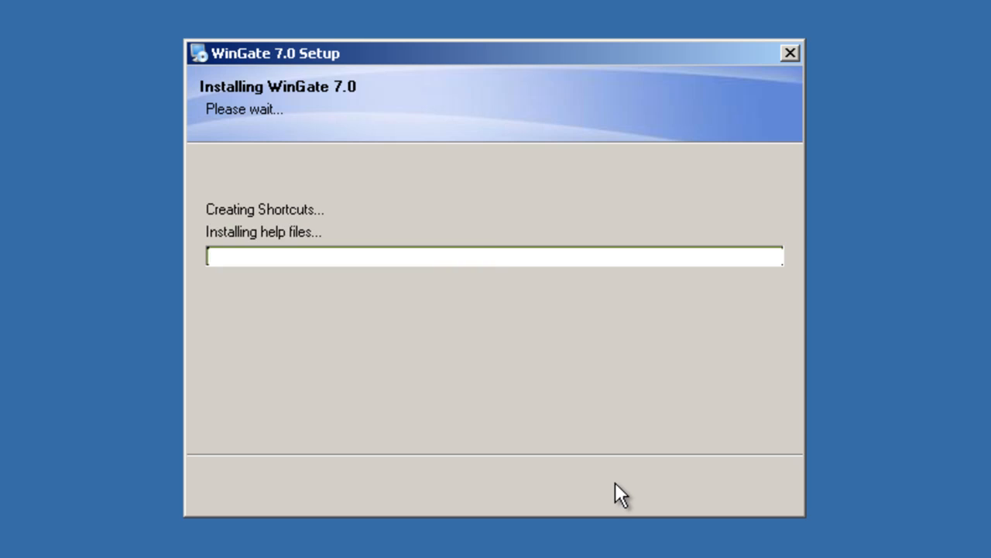
{"action": "left_click", "coordinate": [614, 482]}
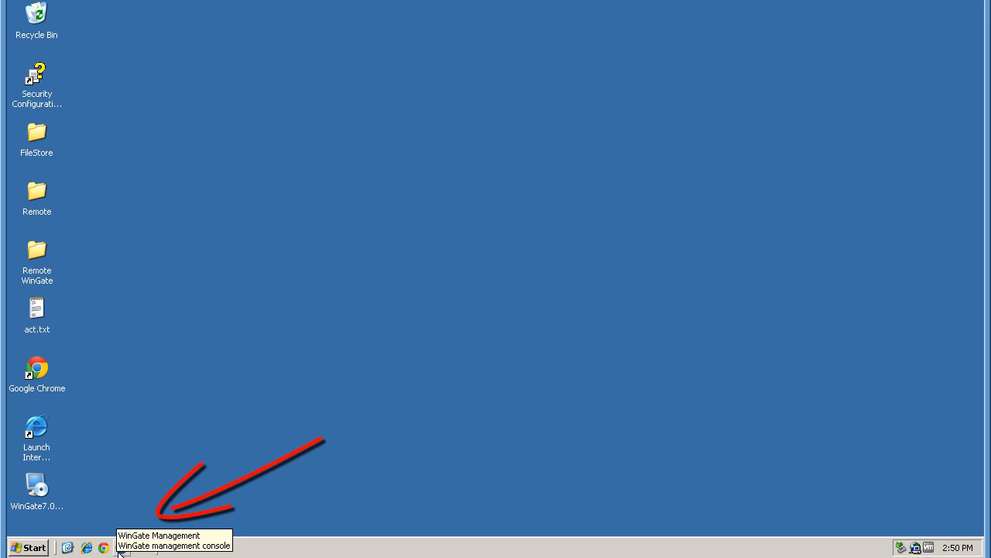
Step: Launch WinGate Management from the Start menu, connect to the local server and acknowledge the license warning
{"action": "left_click", "coordinate": [31, 548]}
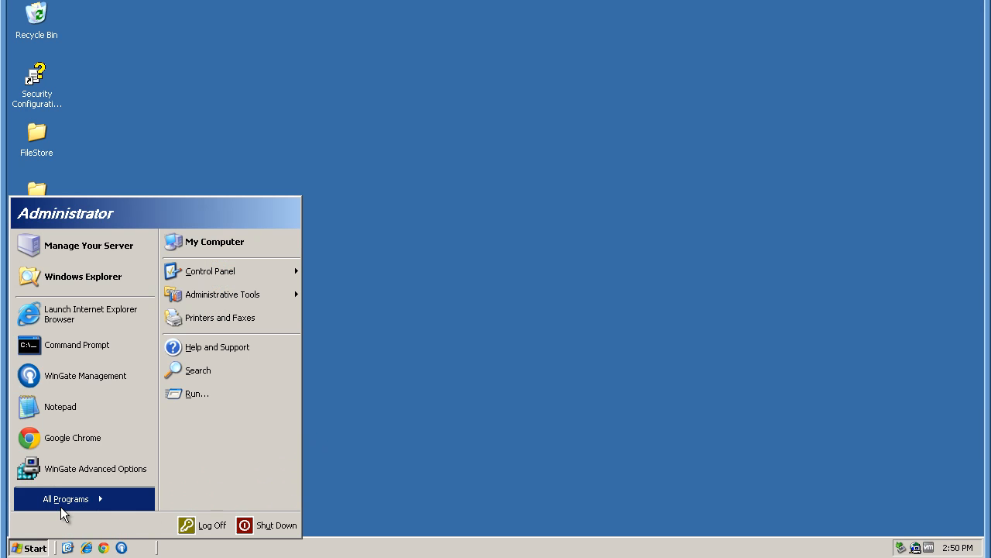
{"action": "mouse_move", "coordinate": [61, 498]}
{"action": "mouse_move", "coordinate": [130, 506]}
{"action": "left_click", "coordinate": [252, 502]}
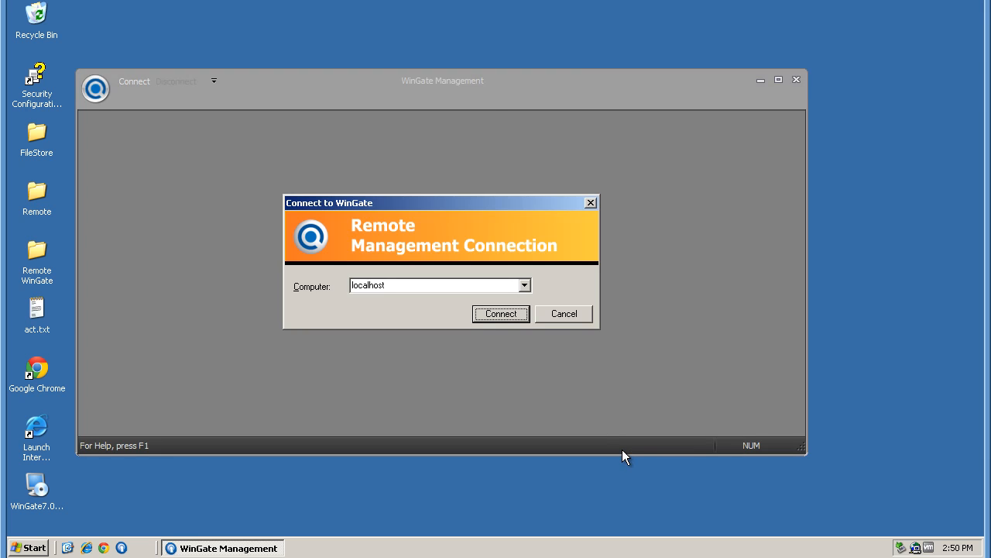
{"action": "left_click", "coordinate": [489, 314]}
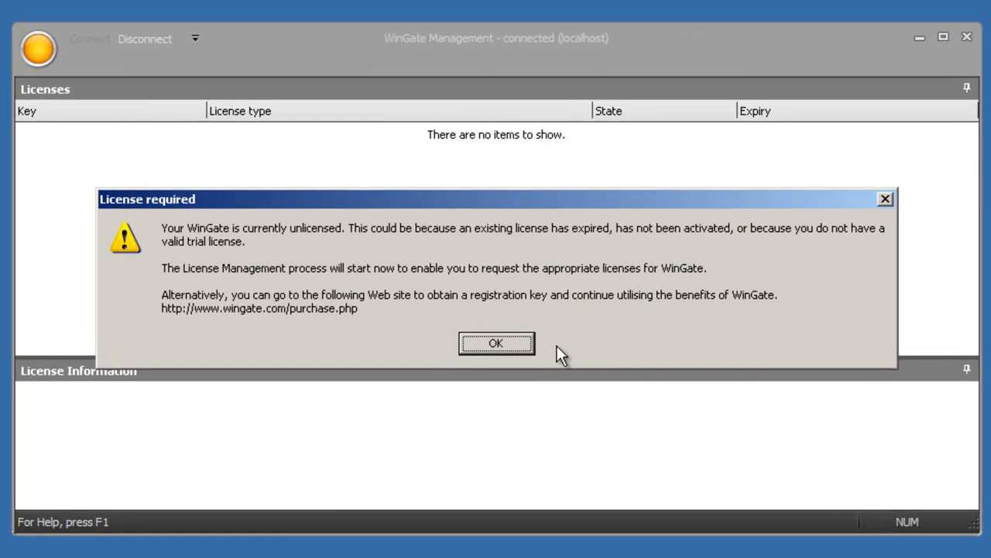
{"action": "left_click", "coordinate": [477, 350]}
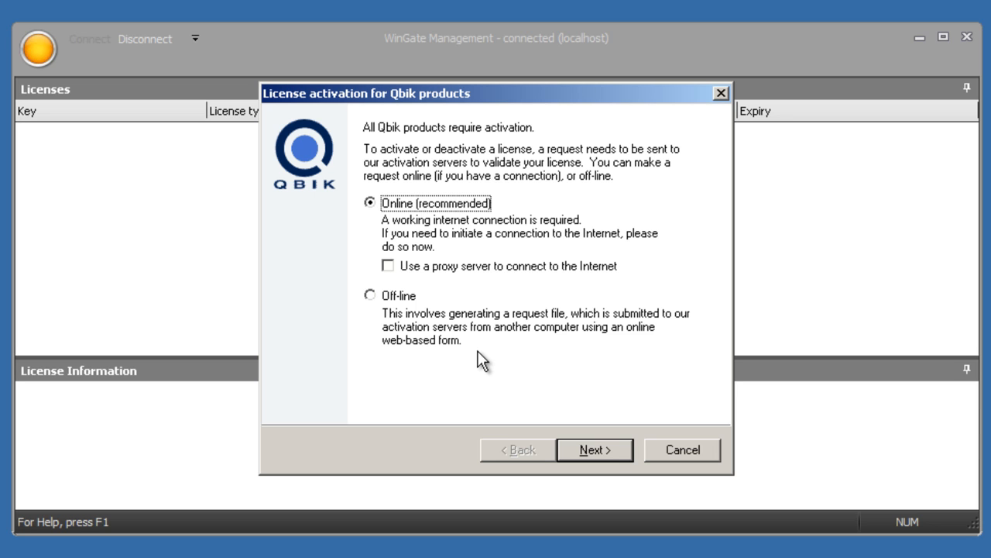
Step: Activate a free 30 day trial license online and agree to restart WinGate
{"action": "left_click", "coordinate": [586, 449]}
{"action": "left_click", "coordinate": [300, 193]}
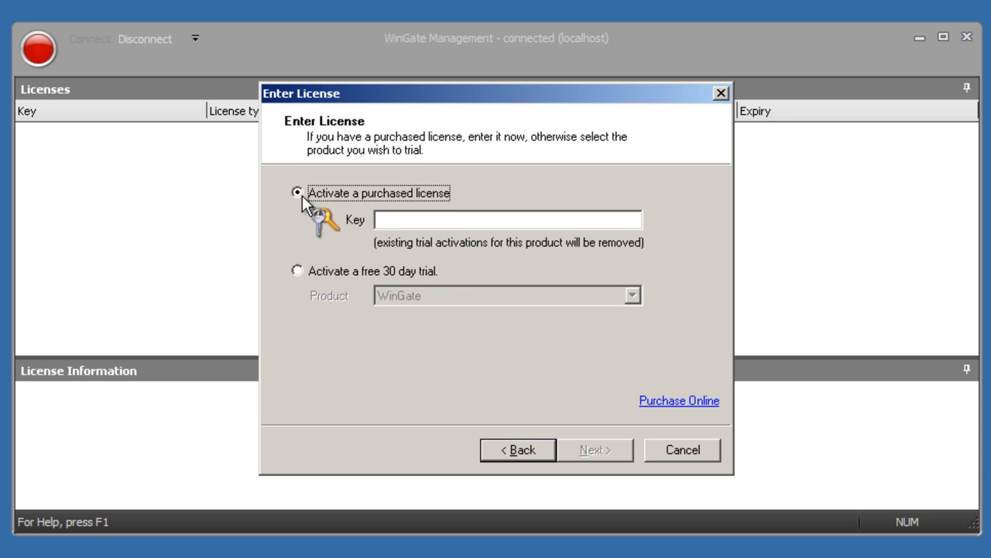
{"action": "left_click", "coordinate": [297, 270]}
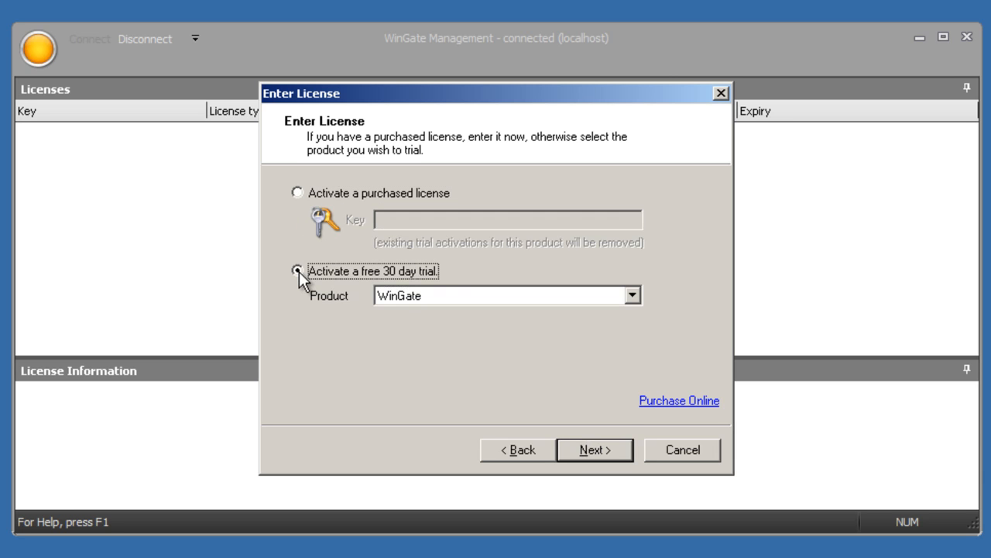
{"action": "left_click", "coordinate": [593, 455]}
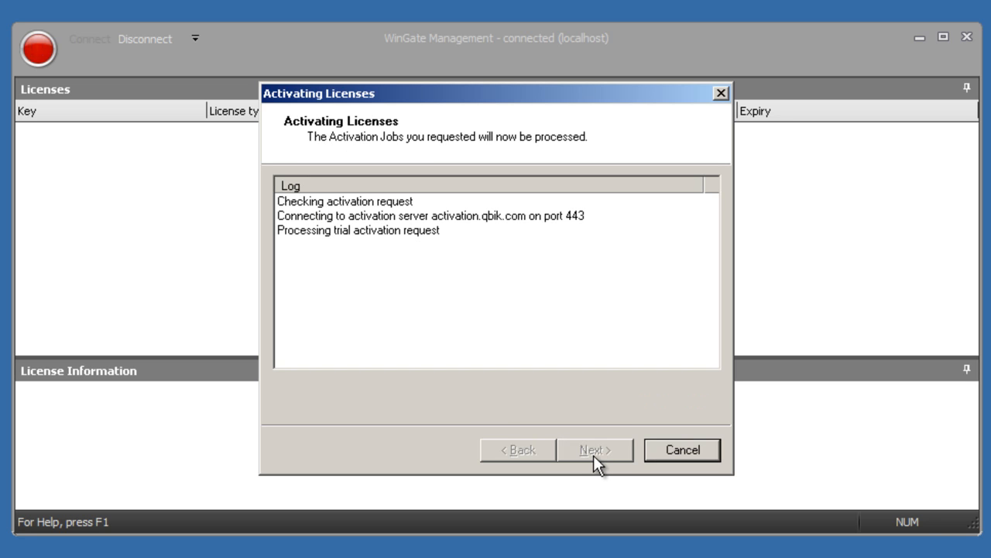
{"action": "left_click", "coordinate": [593, 450]}
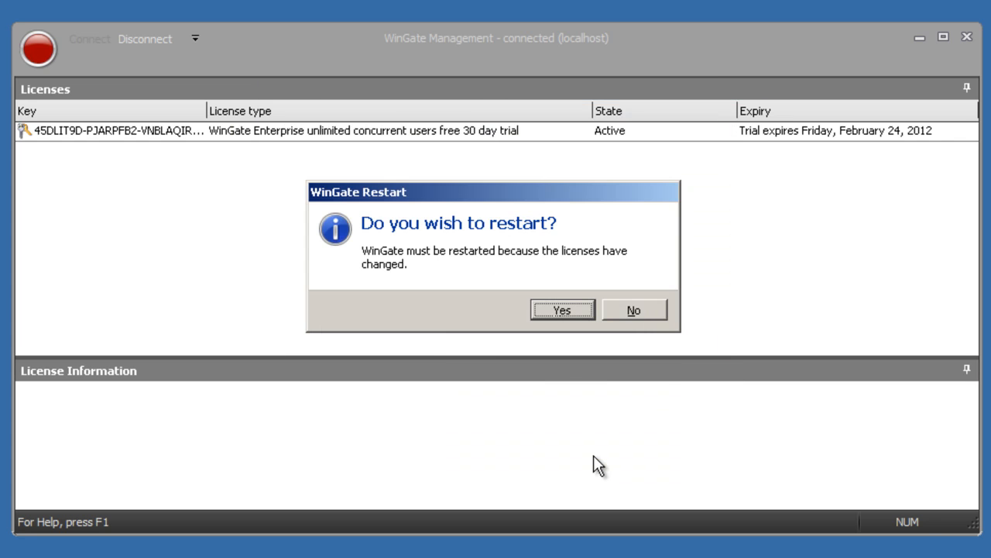
{"action": "left_click", "coordinate": [573, 311]}
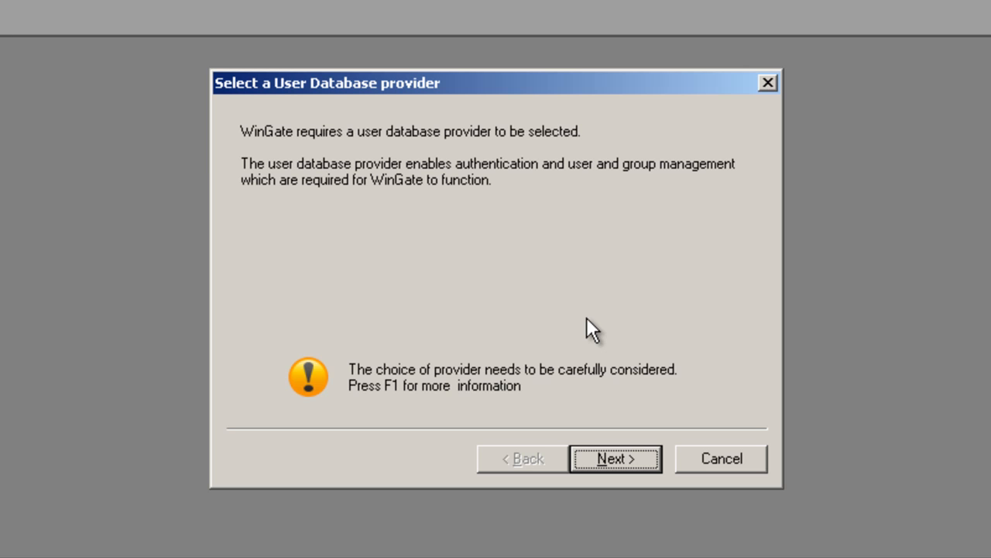
Step: Choose 'WinGate user database engine' as the user database provider and finish the login information wizard
{"action": "left_click", "coordinate": [639, 458]}
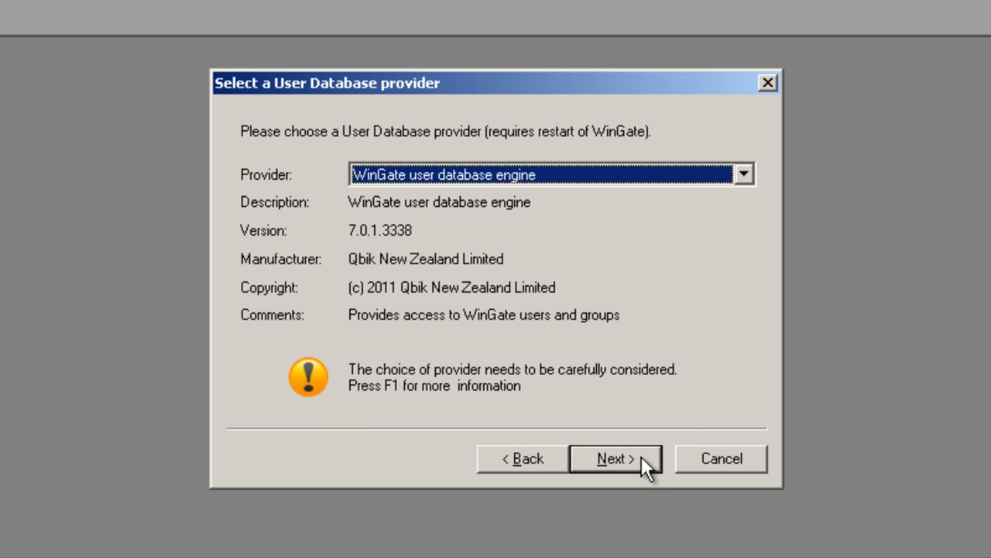
{"action": "left_click", "coordinate": [743, 175]}
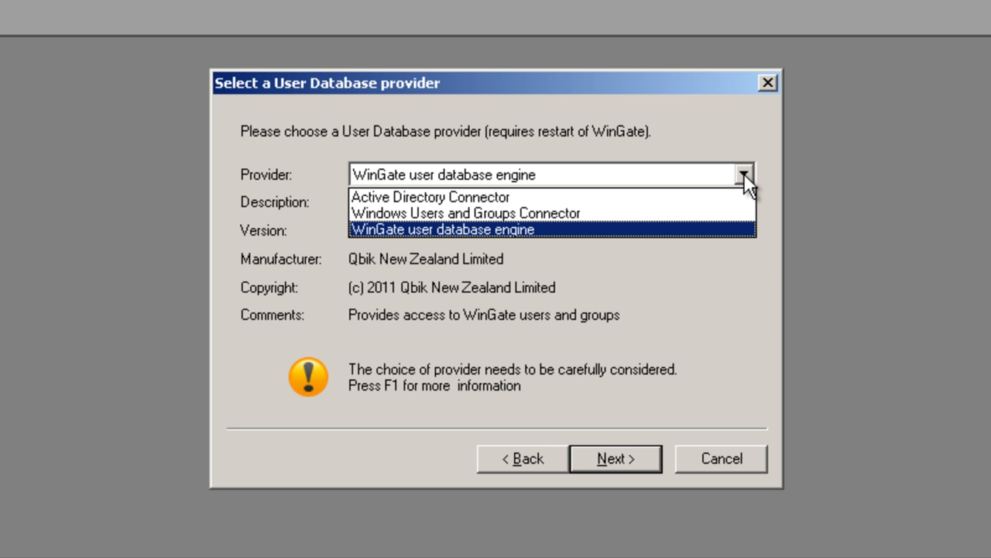
{"action": "left_click", "coordinate": [735, 229]}
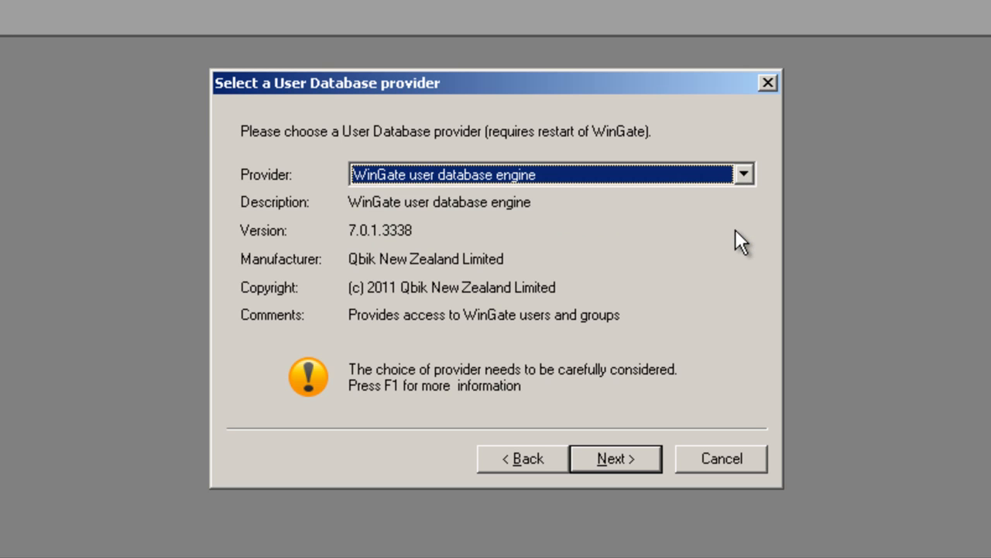
{"action": "left_click", "coordinate": [615, 461]}
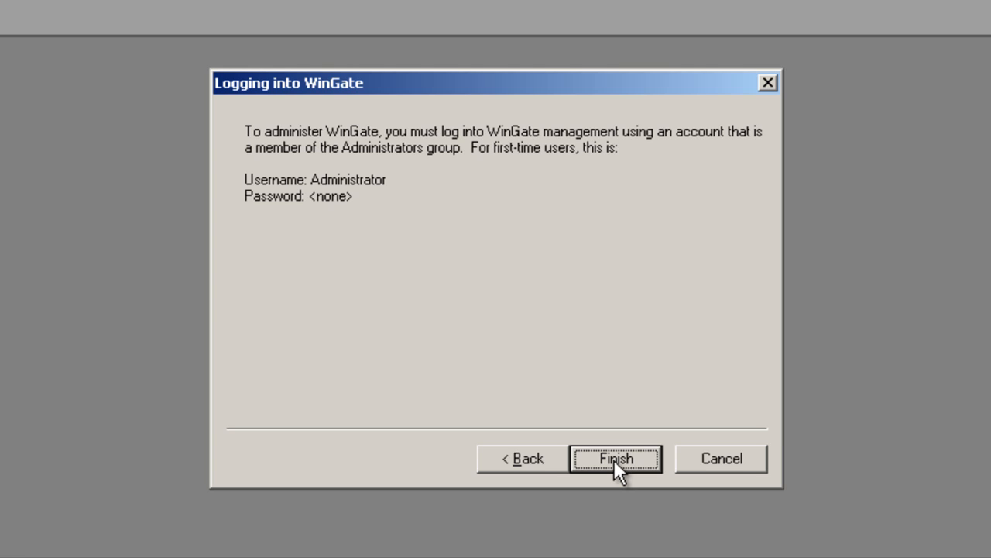
{"action": "left_click", "coordinate": [615, 461]}
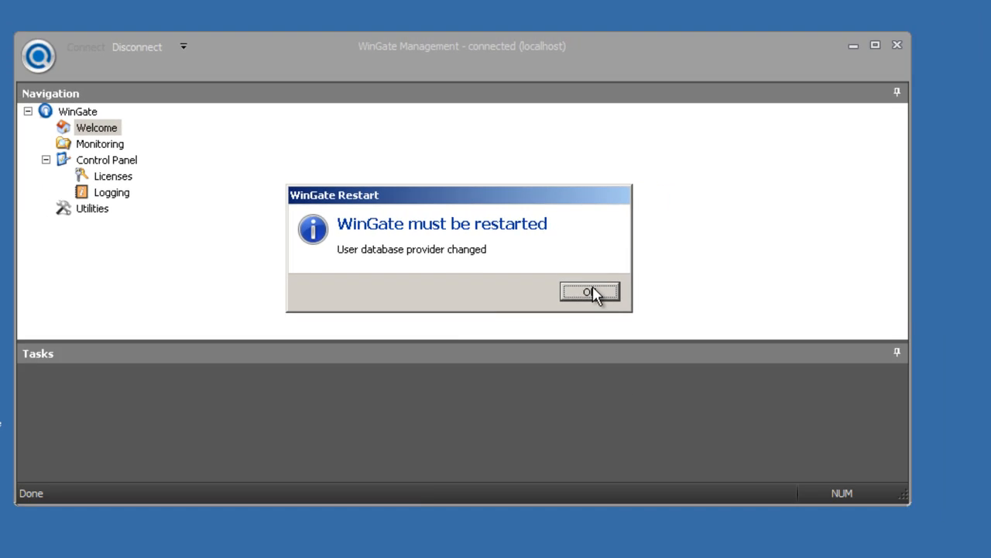
Step: Dismiss the restart notice, maximize the window, and go to 'Configure your network adapters' from the Welcome page
{"action": "left_click", "coordinate": [664, 309]}
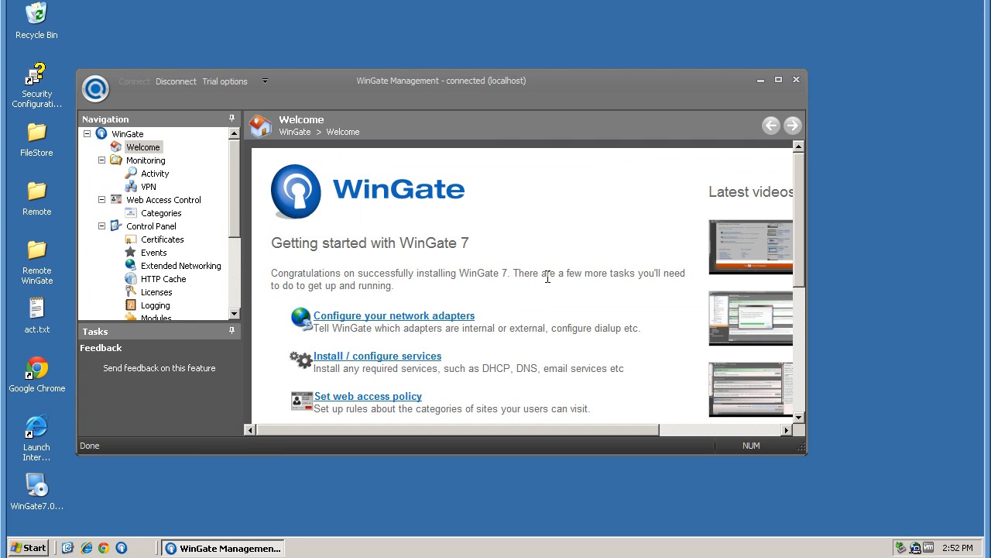
{"action": "left_click", "coordinate": [778, 80]}
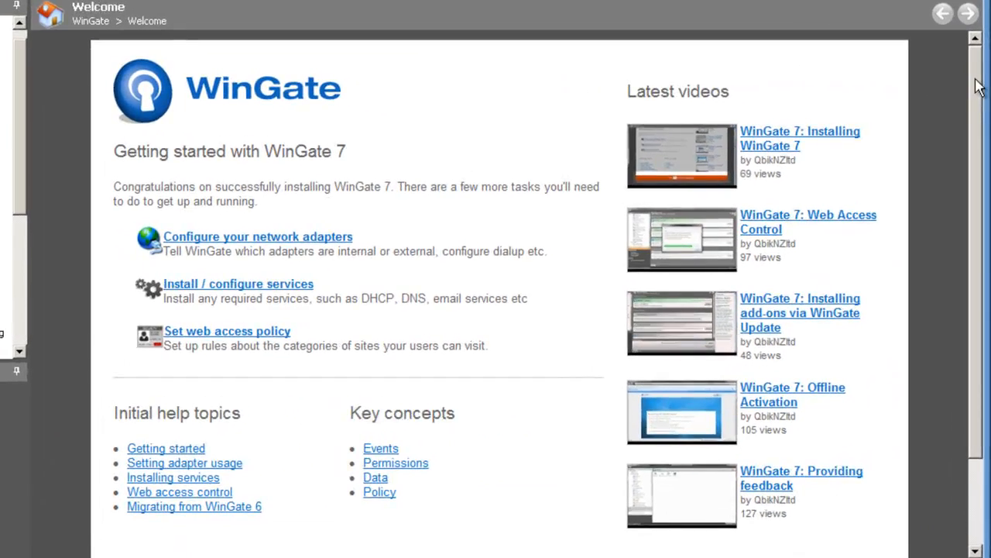
{"action": "left_click_drag", "start_coordinate": [977, 86], "coordinate": [977, 112]}
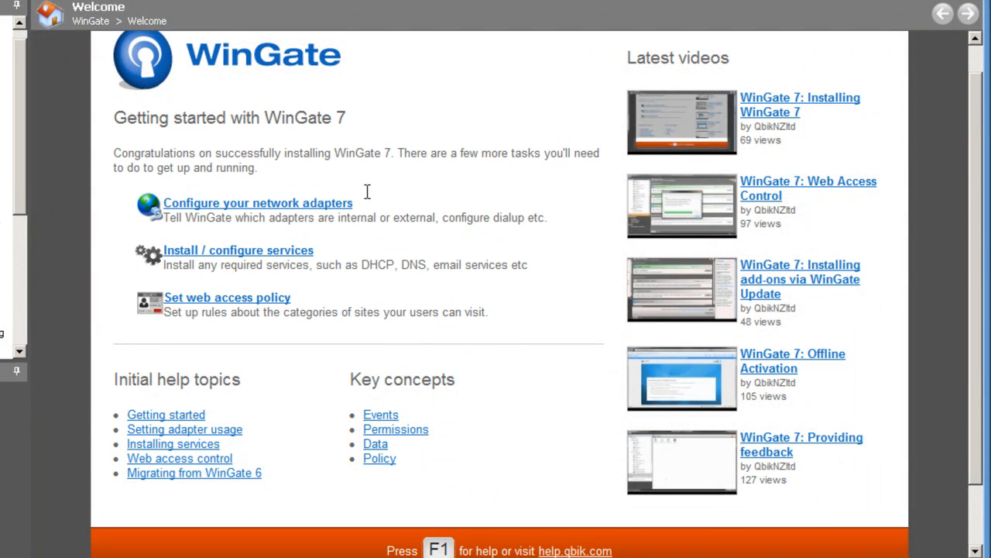
{"action": "left_click", "coordinate": [312, 214]}
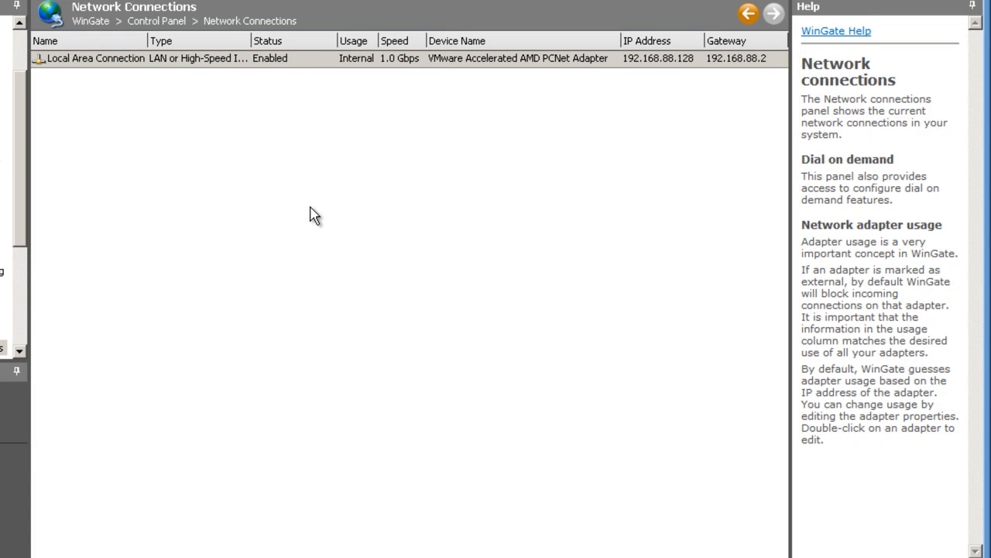
Step: Set the Local Area Connection's network type to 'An internal protected network'
{"action": "double_click", "coordinate": [336, 59]}
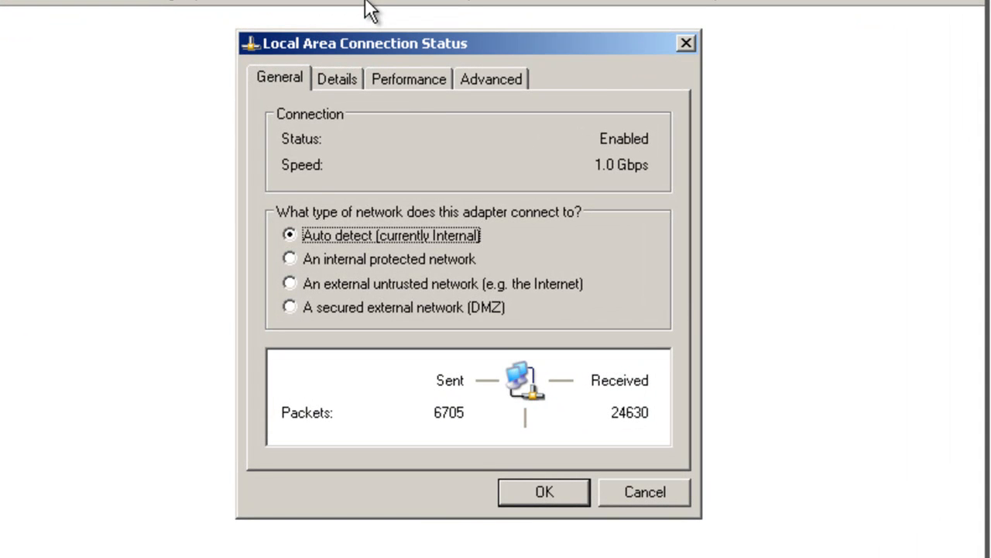
{"action": "left_click", "coordinate": [356, 255]}
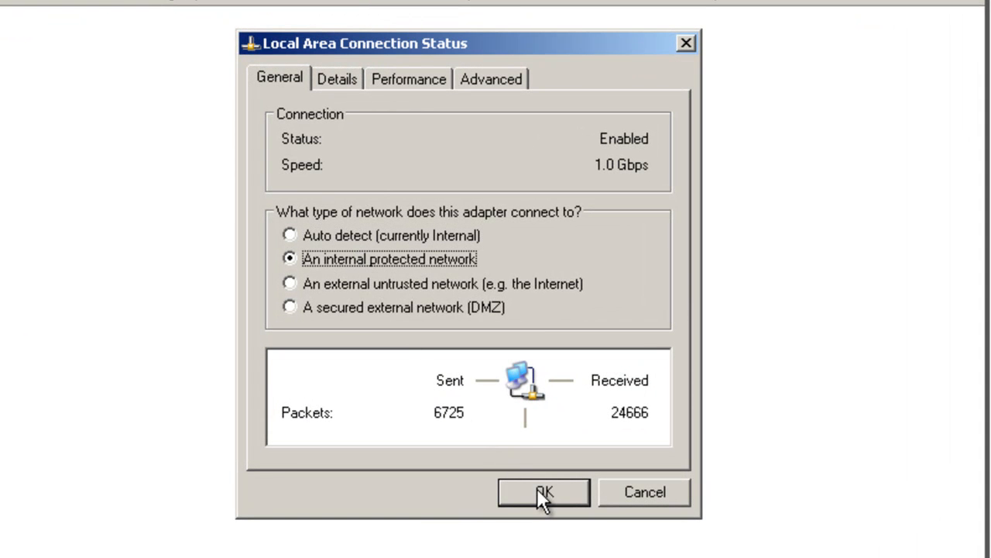
{"action": "left_click", "coordinate": [542, 492]}
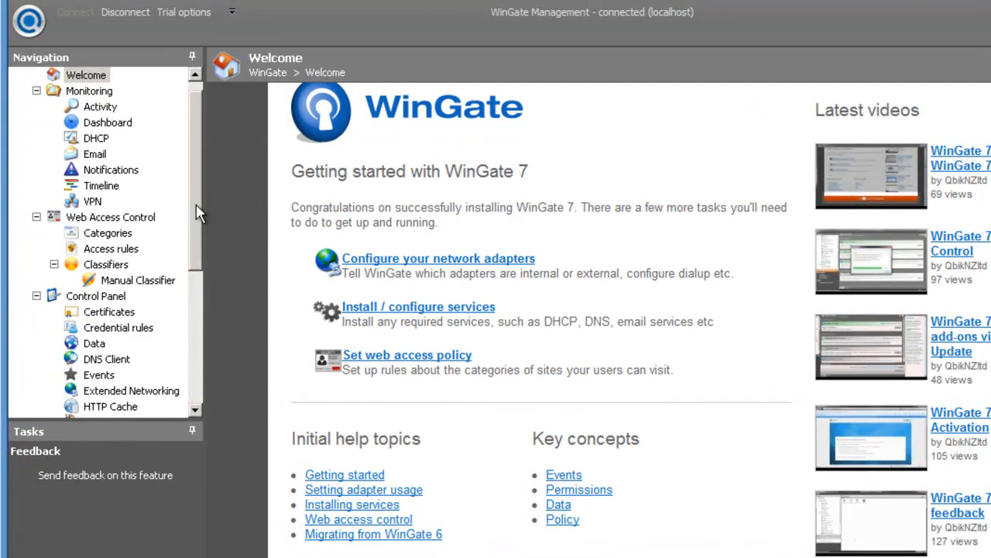
Step: Go to 'Install / configure services' and bring up the Install Service type list
{"action": "left_click_drag", "start_coordinate": [197, 207], "coordinate": [201, 349]}
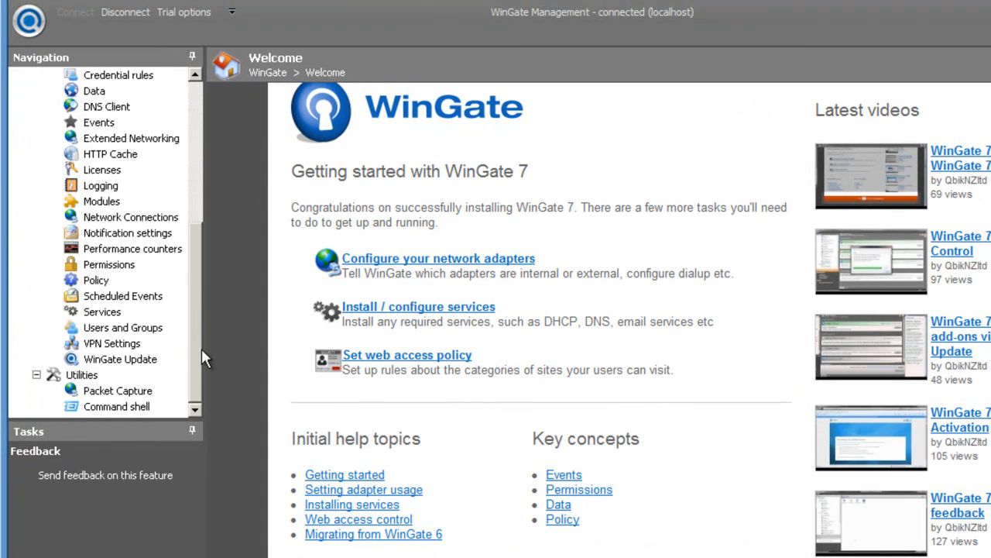
{"action": "left_click", "coordinate": [475, 309]}
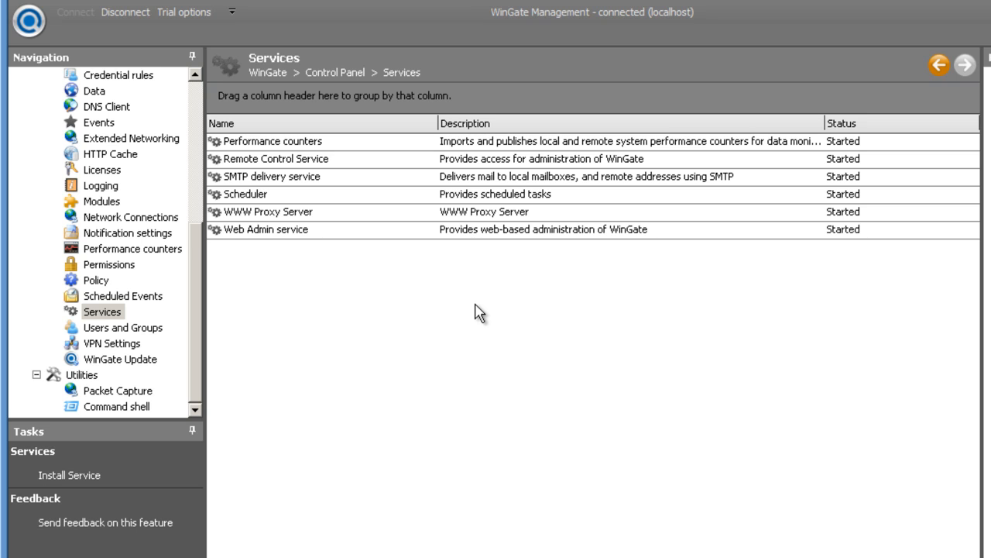
{"action": "left_click", "coordinate": [93, 477]}
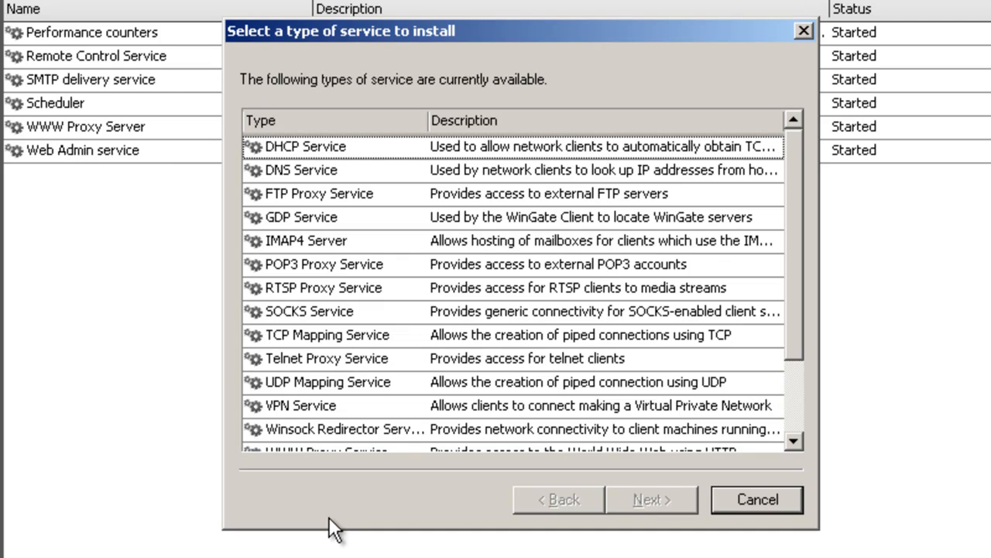
Step: Install a DHCP Service with its default name and set its startup to start automatically
{"action": "left_click", "coordinate": [348, 147]}
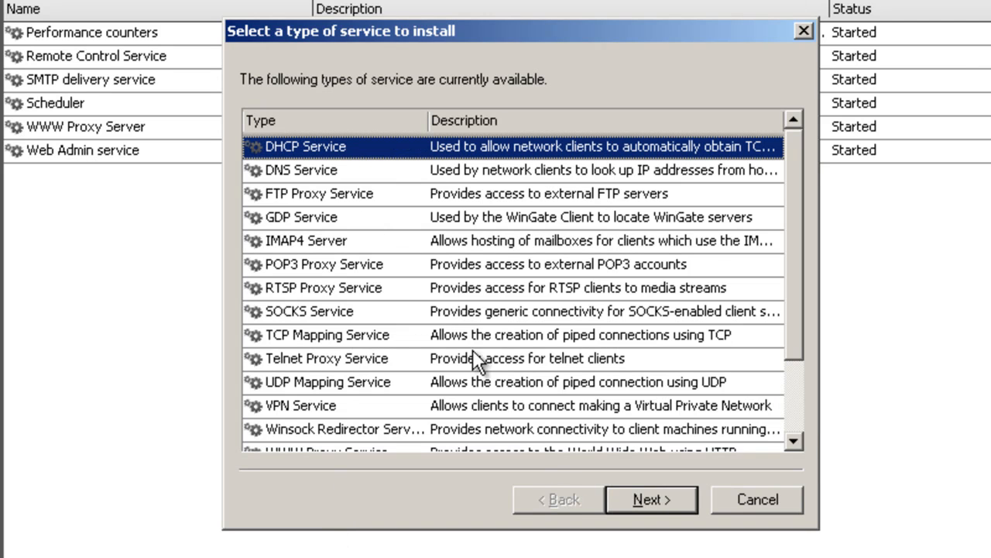
{"action": "left_click", "coordinate": [650, 499]}
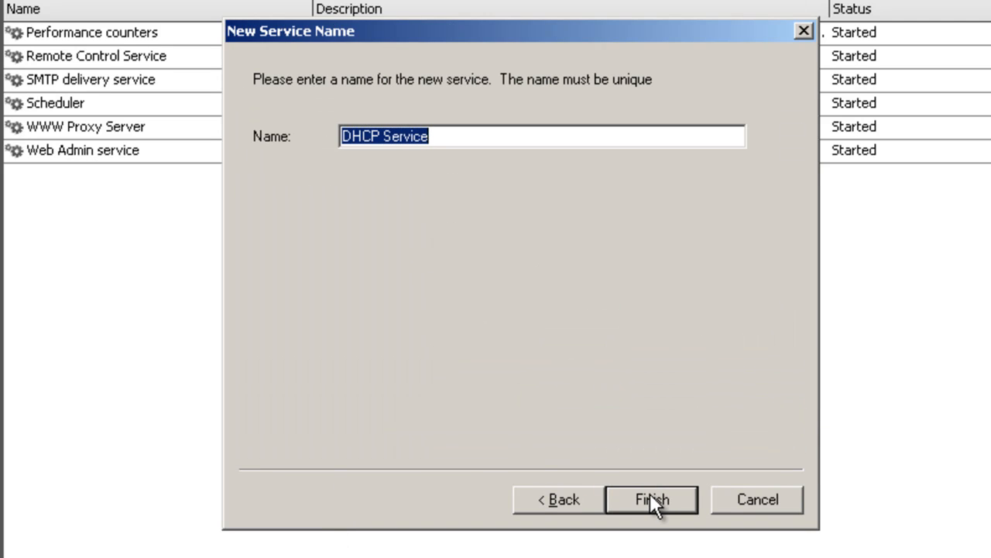
{"action": "left_click", "coordinate": [650, 499]}
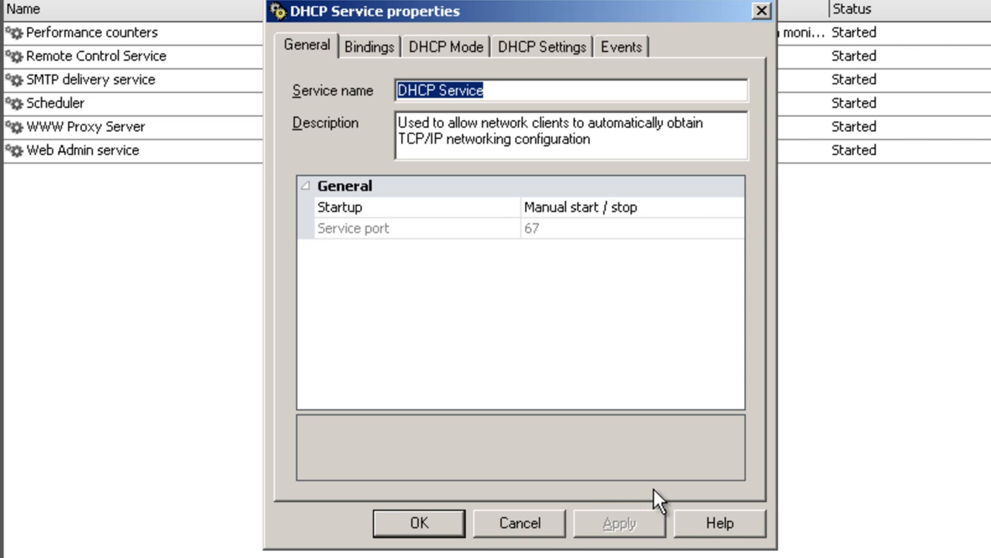
{"action": "left_click", "coordinate": [722, 206]}
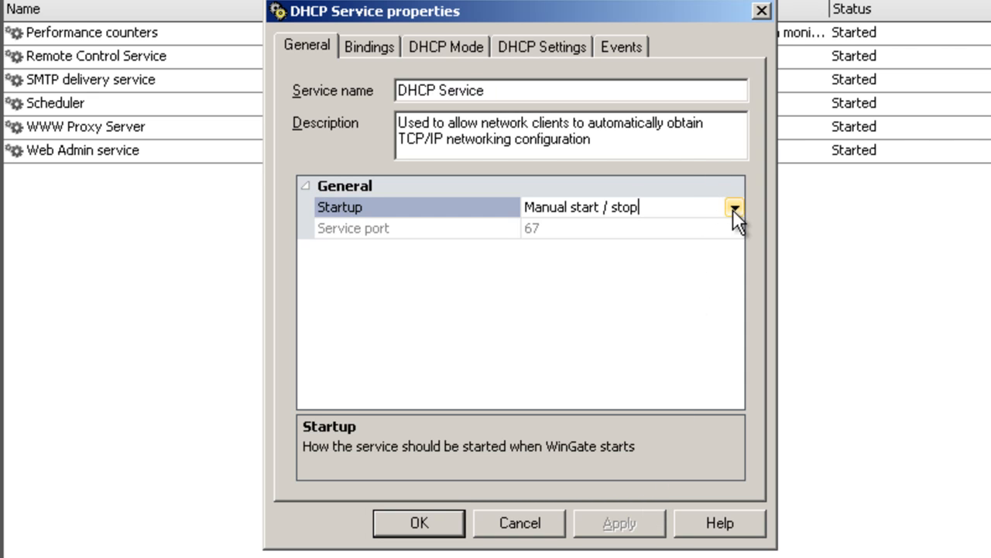
{"action": "left_click", "coordinate": [735, 207]}
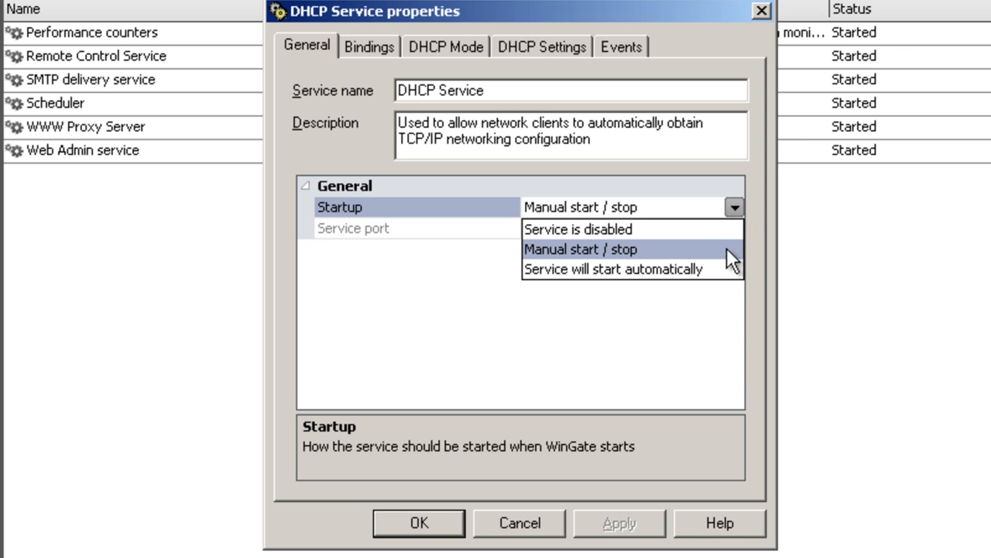
{"action": "left_click", "coordinate": [722, 270]}
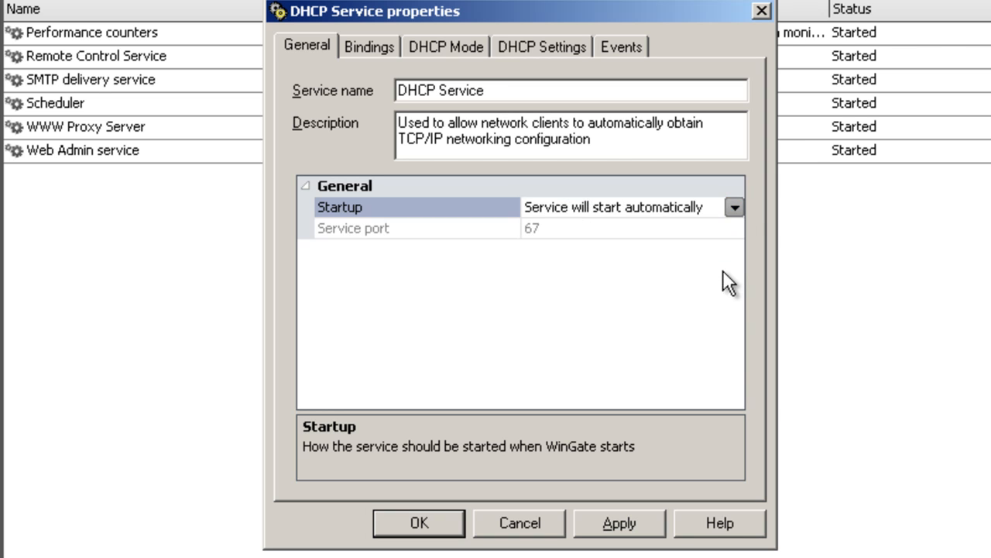
{"action": "left_click", "coordinate": [593, 514]}
Step: Review the DHCP service's adapter bindings and DHCP Mode options, then close its properties
{"action": "left_click", "coordinate": [379, 49]}
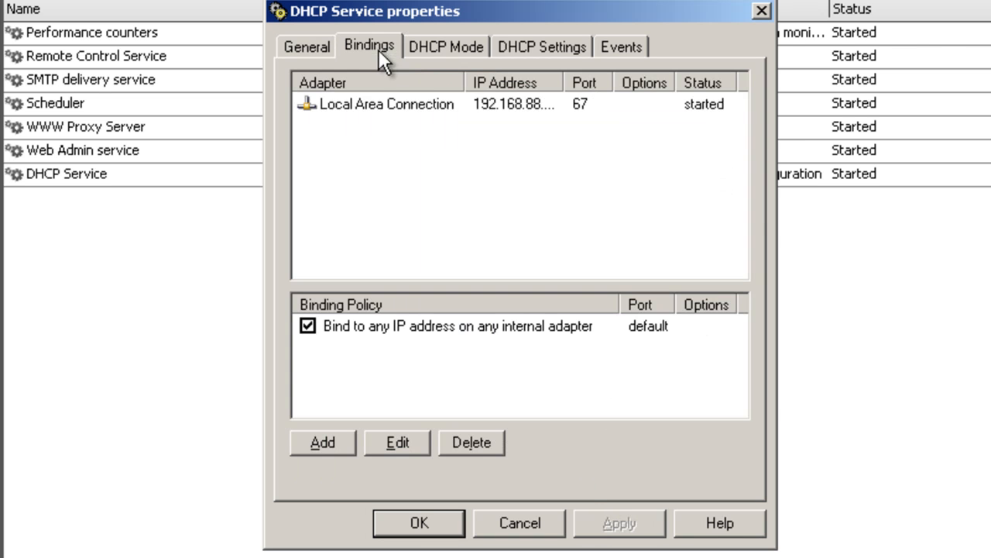
{"action": "double_click", "coordinate": [564, 91]}
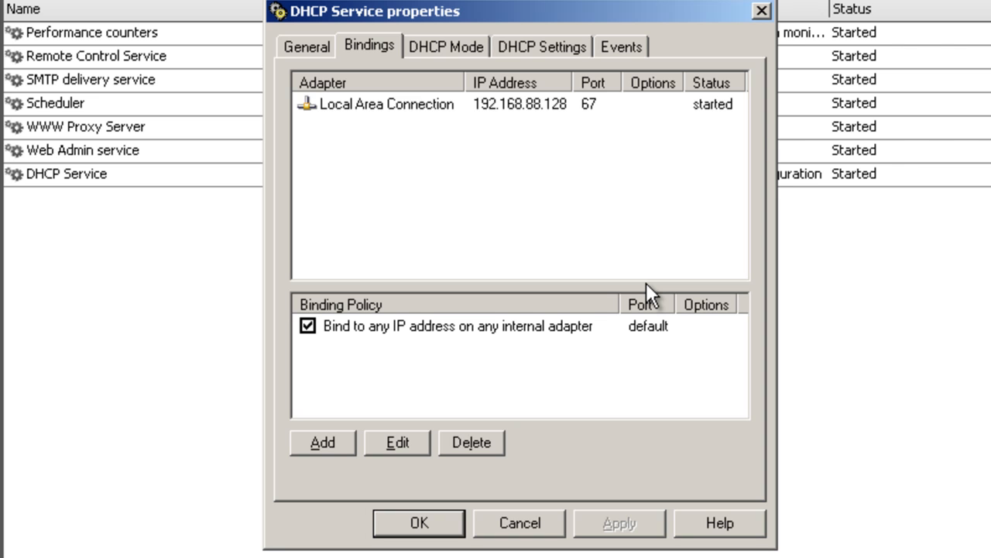
{"action": "left_click", "coordinate": [471, 46]}
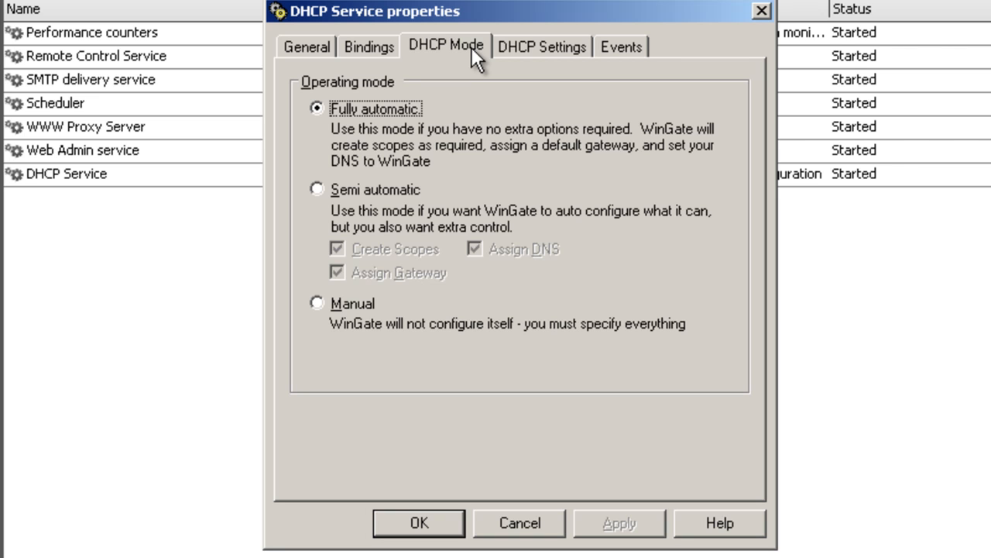
{"action": "left_click", "coordinate": [444, 523]}
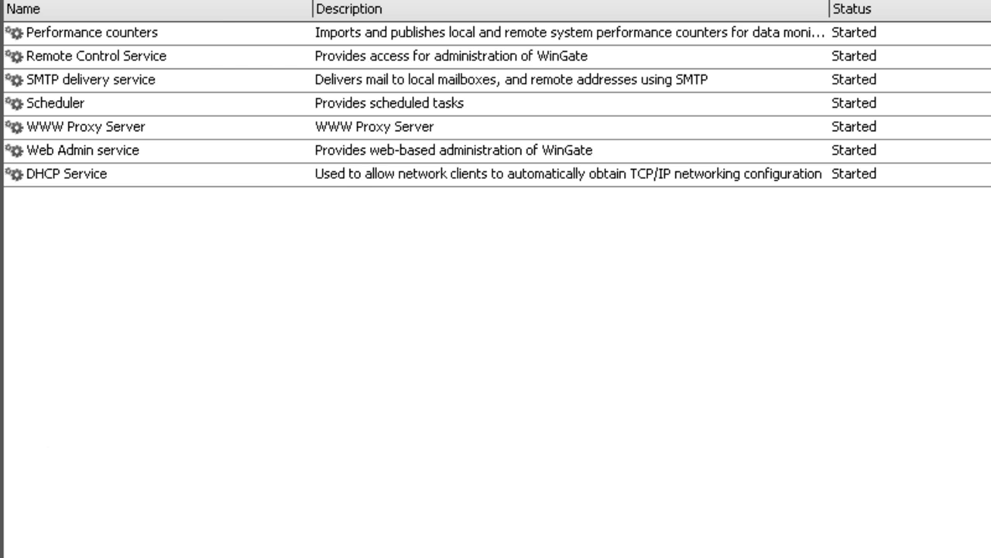
Step: Install a DNS Service with its default name and accept its default properties
{"action": "left_click", "coordinate": [2, 442]}
{"action": "left_click", "coordinate": [343, 148]}
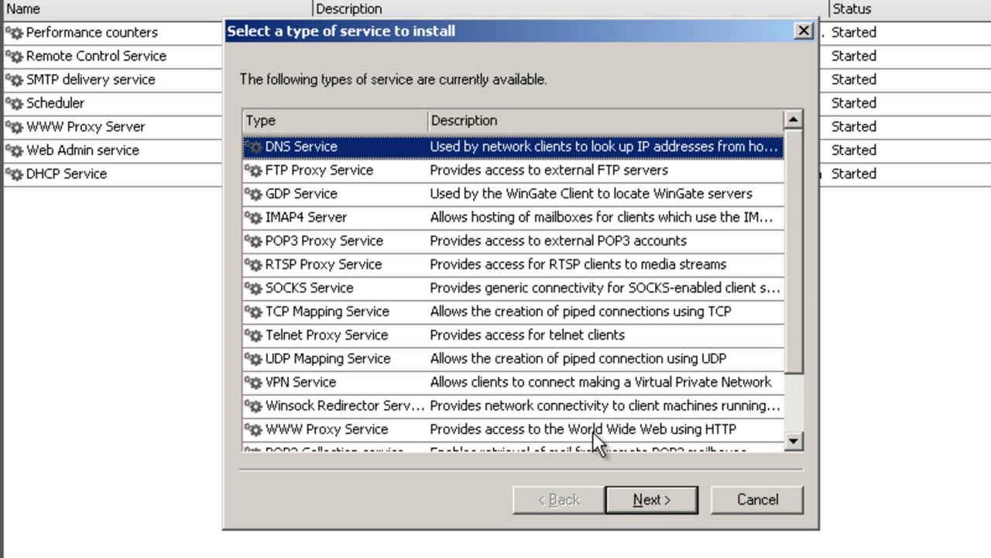
{"action": "left_click", "coordinate": [655, 499]}
{"action": "left_click", "coordinate": [661, 506]}
{"action": "left_click", "coordinate": [431, 519]}
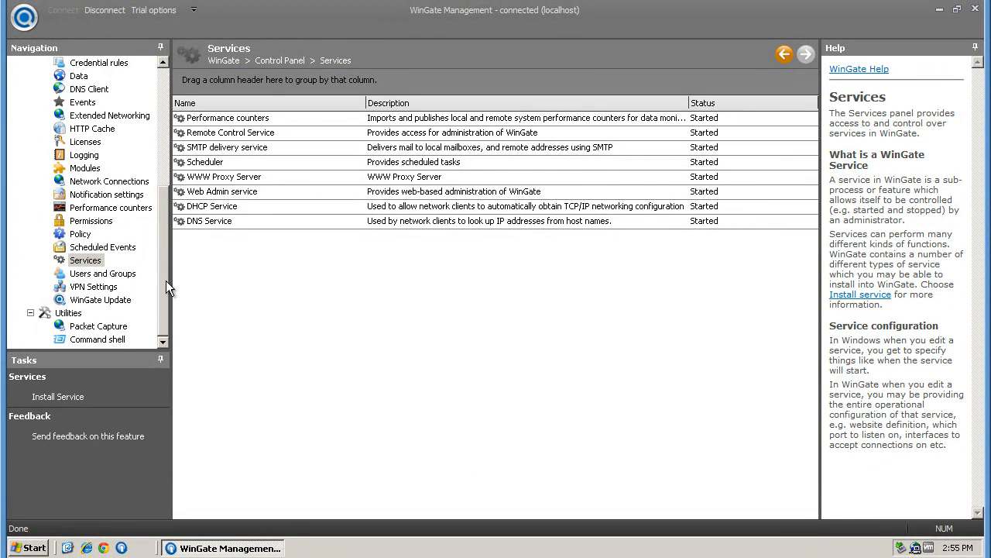
{"action": "left_click_drag", "start_coordinate": [166, 280], "coordinate": [166, 159]}
{"action": "left_click", "coordinate": [85, 103]}
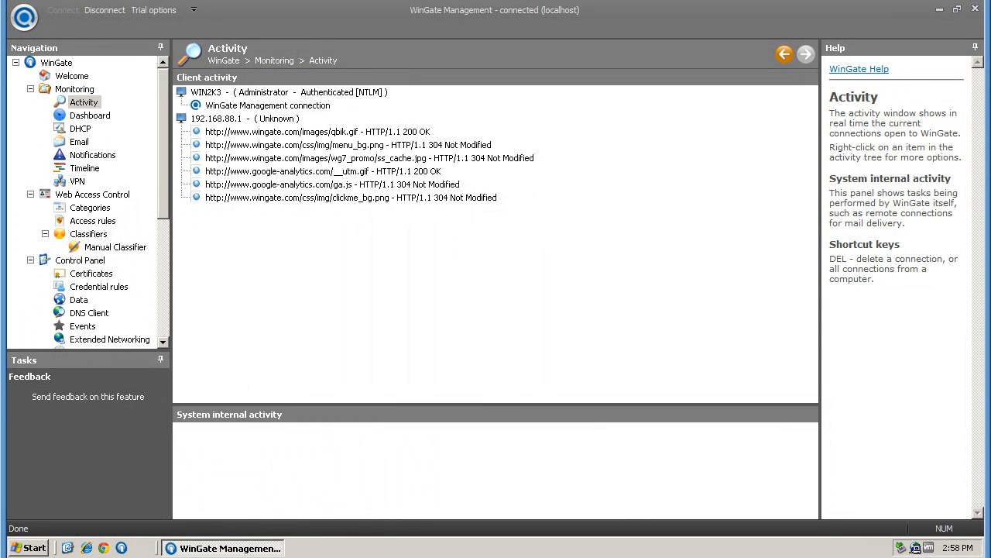
{"action": "left_click", "coordinate": [75, 77]}
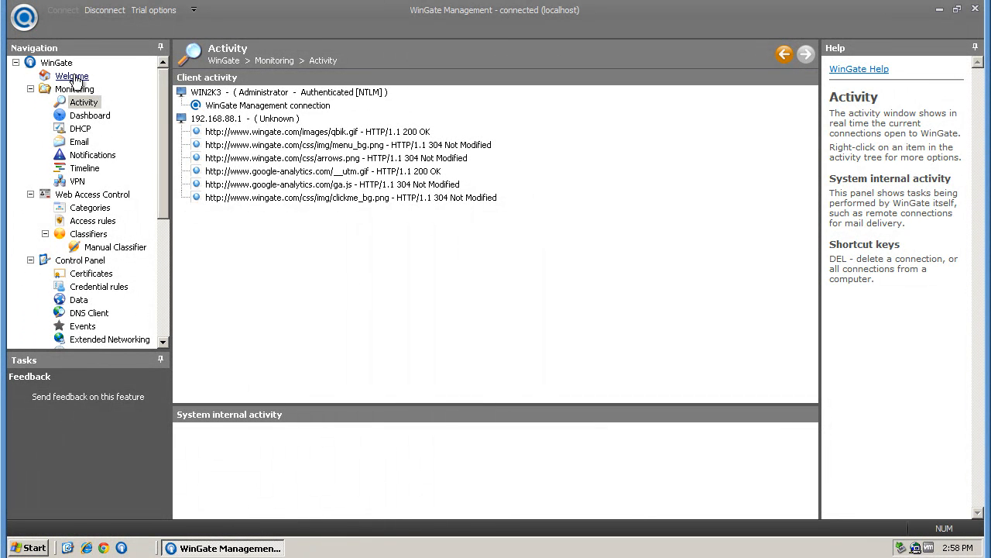